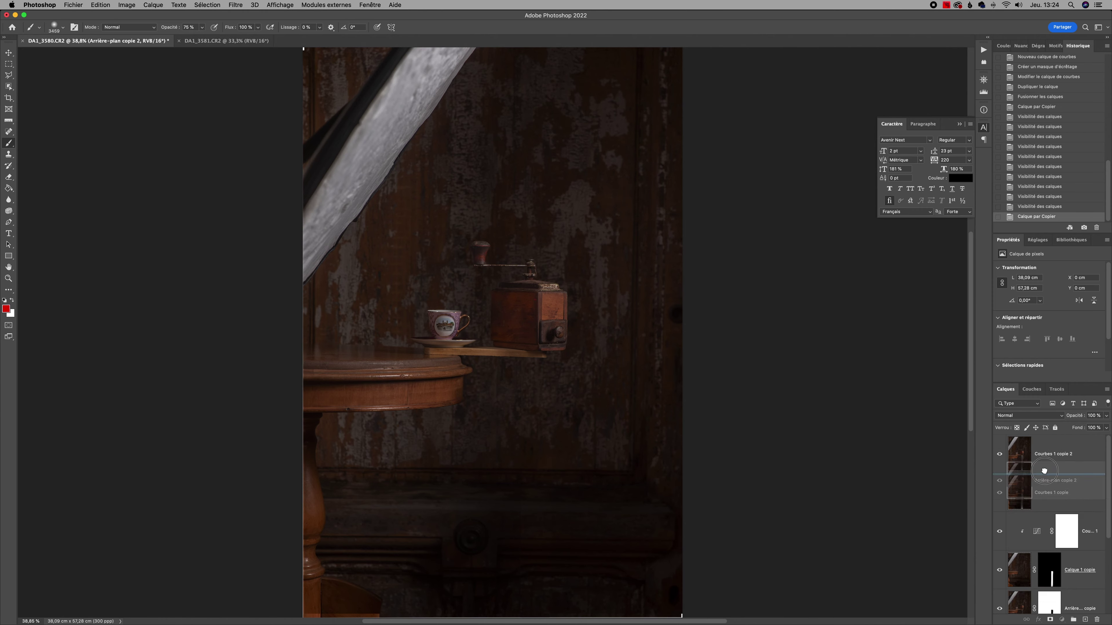
# In Camera Raw, draw an Upright Guided perspective guide across the photo.
pyautogui.press('shift+super+a')
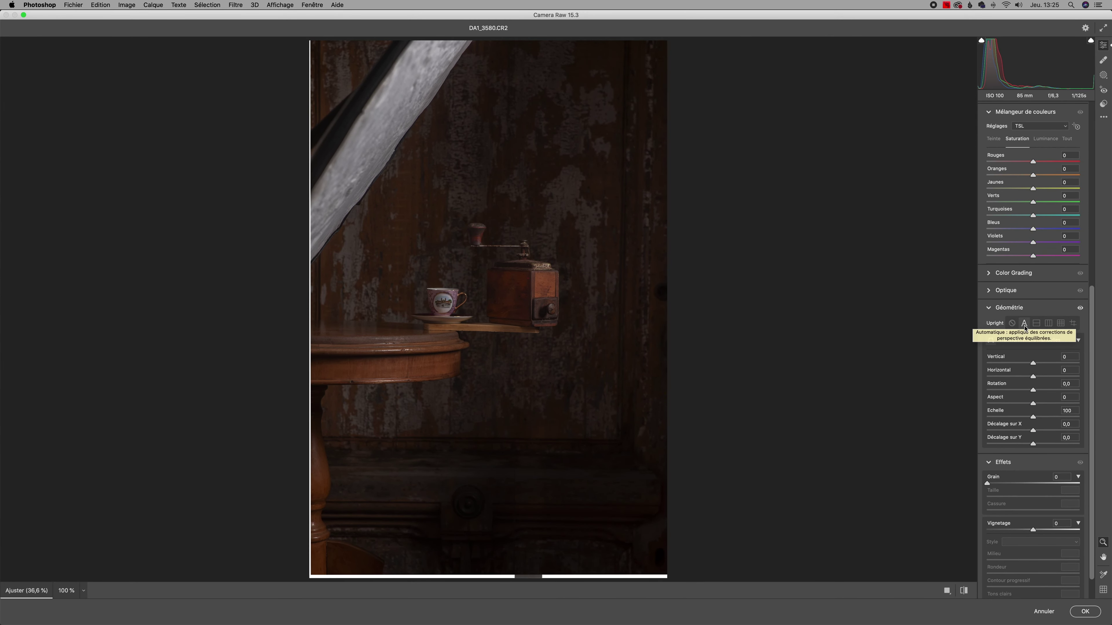
pyautogui.click(1072, 323)
pyautogui.moveTo(423, 322); pyautogui.dragTo(764, 329)
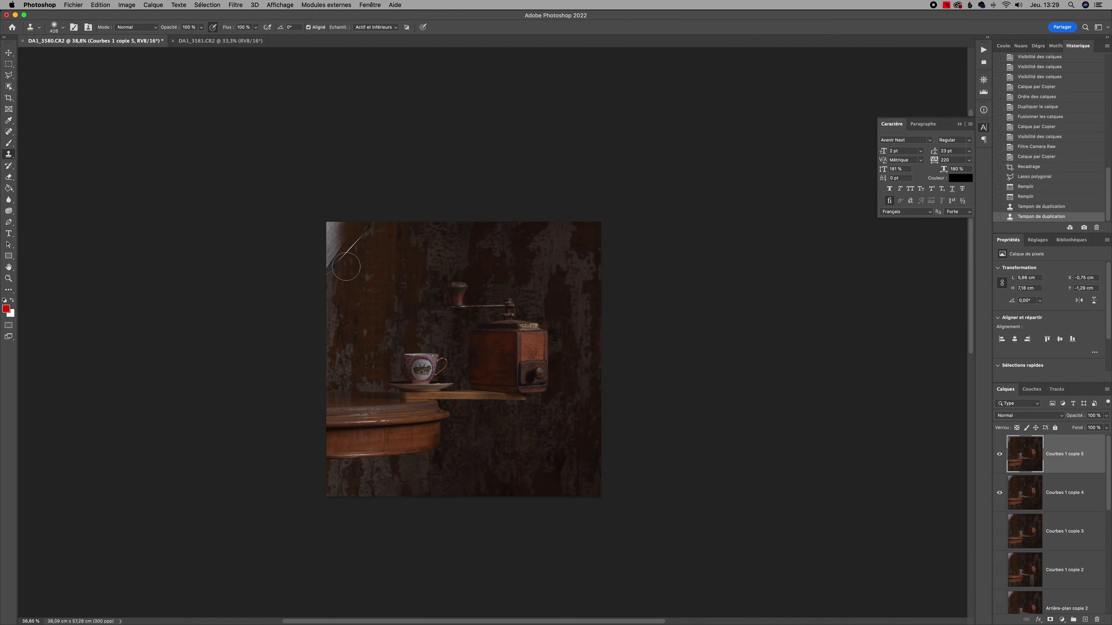
# Clone out the remaining light beam, deselect, and spot-heal three small background spots.
pyautogui.click(331, 258)
pyautogui.click(346, 280)
pyautogui.hotkey('ctrl', 'd')
pyautogui.click(9, 131)
pyautogui.click(362, 245)
pyautogui.click(383, 223)
pyautogui.click(358, 253)
# Add a midtone-darkening Curves layer and paint its mask at 60% opacity over the upper background.
pyautogui.click(1062, 619)
pyautogui.click(1048, 504)
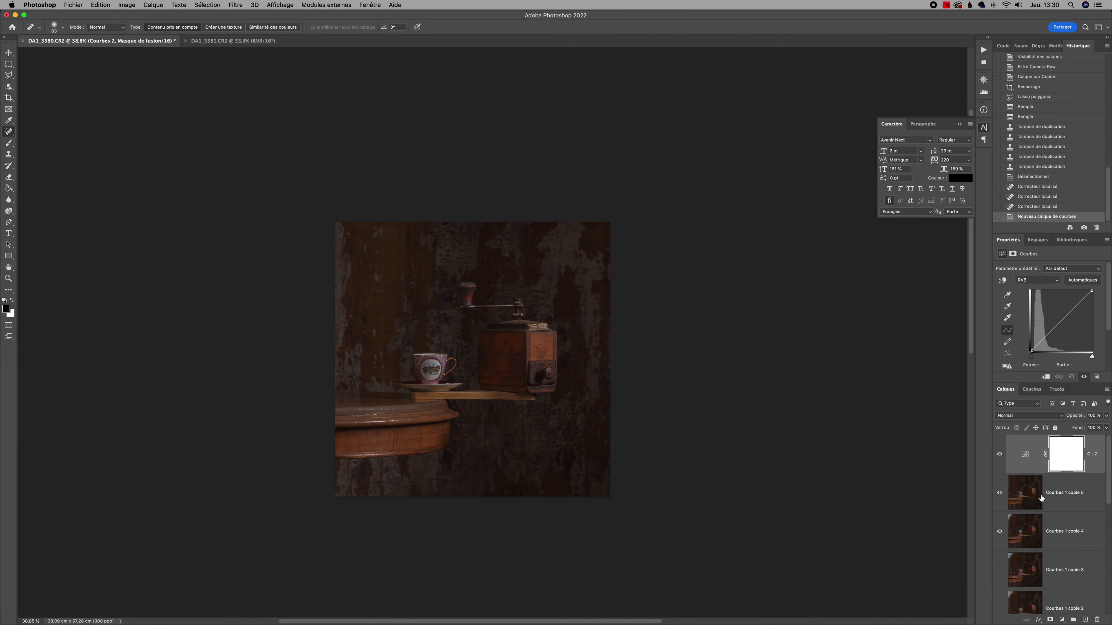
pyautogui.click(1062, 324)
pyautogui.press('b')
pyautogui.press('6')
pyautogui.moveTo(484, 471); pyautogui.dragTo(497, 186)
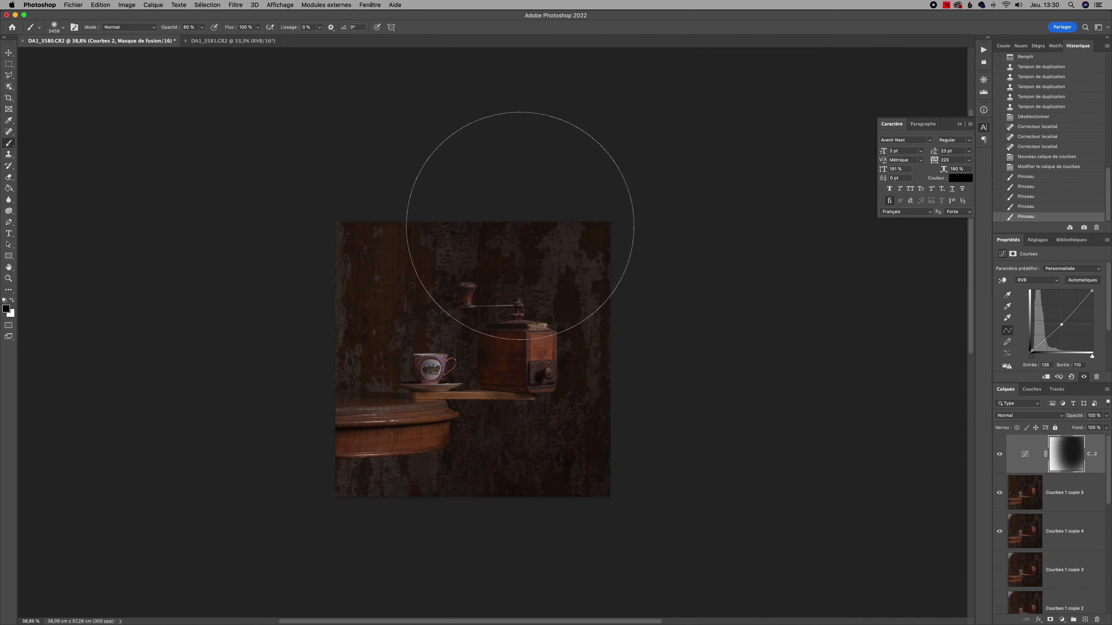
pyautogui.click(1000, 454)
pyautogui.click(999, 454)
# Stamp the visible result into a new layer, then spot-heal a speck on the grinder handle.
pyautogui.hotkey('ctrl', 'j')
pyautogui.hotkey('ctrl', 'e')
pyautogui.hotkey('ctrl', 'j')
pyautogui.press('j')
pyautogui.hotkey('ctrl', '+')
pyautogui.hotkey('ctrl', '+')
pyautogui.hotkey('ctrl', '+')
pyautogui.press('[')
pyautogui.press('[')
pyautogui.press('[')
pyautogui.click(650, 371)
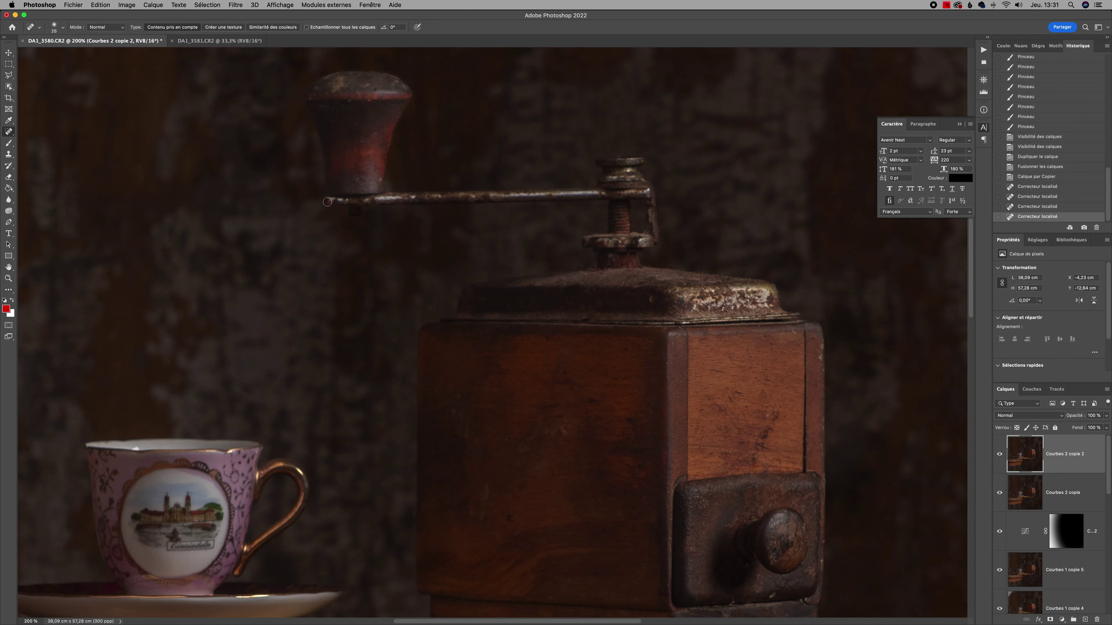
# Heal another speck on the grinder handle and pan around the image.
pyautogui.click(652, 301)
pyautogui.scroll(-5, 802, 464)
pyautogui.hscroll(-10, 802, 464)
pyautogui.scroll(-8, 802, 464)
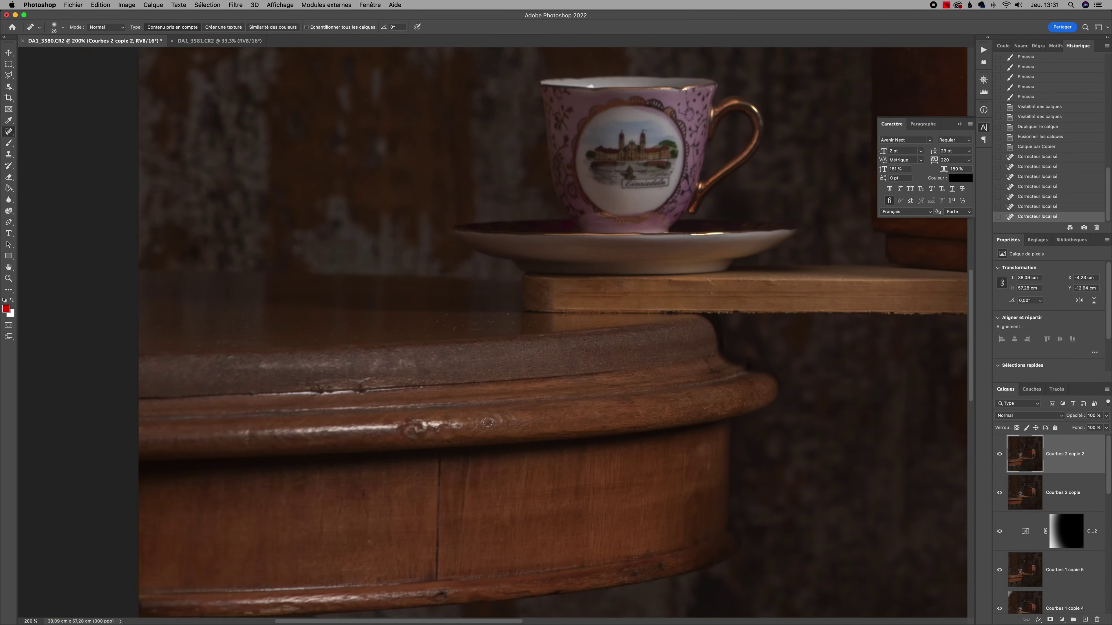
pyautogui.hscroll(7, 446, 505)
pyautogui.scroll(7, 537, 447)
pyautogui.hscroll(8, 537, 447)
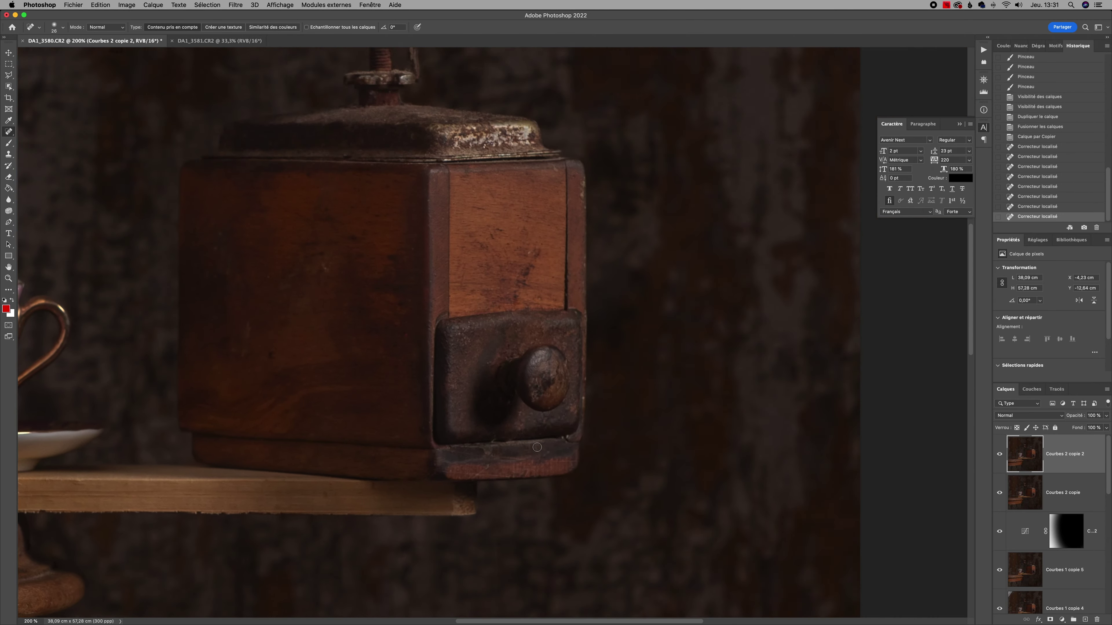
pyautogui.scroll(-5, 537, 447)
# Burn in darker tones with a size-234 Burn brush, restoring the last burn step.
pyautogui.rightClick(8, 200)
pyautogui.click(39, 218)
pyautogui.rightClick(525, 309)
pyautogui.press('Escape')
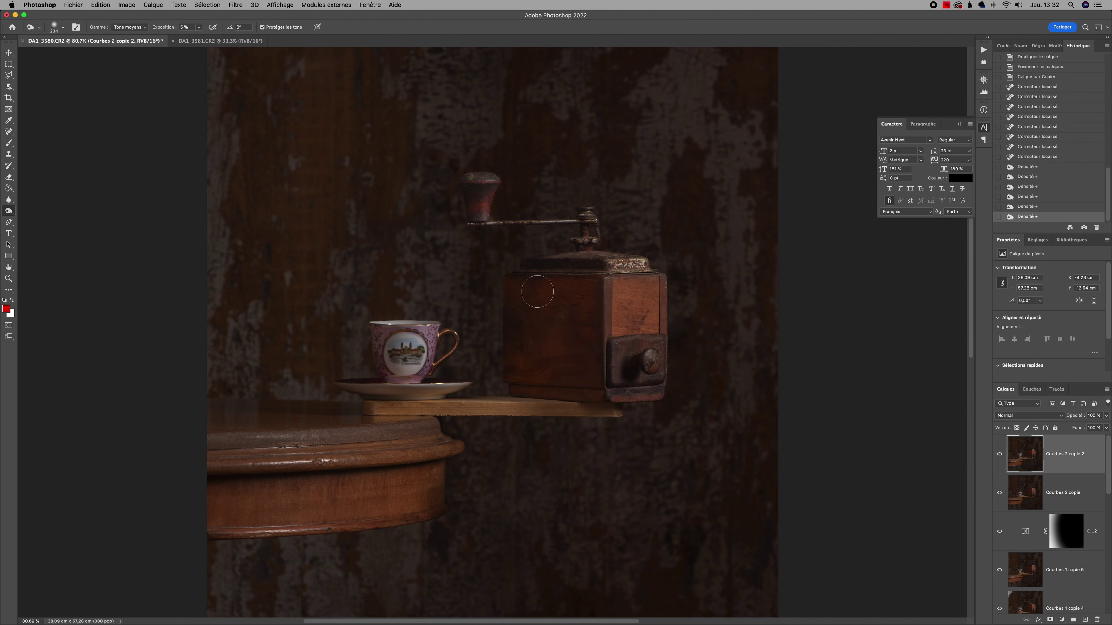
pyautogui.scroll(-5, 1023, 198)
pyautogui.click(1027, 216)
# Add the Courbes 3 Curves layer and bend its curve down to darken.
pyautogui.click(1062, 619)
pyautogui.click(1071, 314)
pyautogui.moveTo(1053, 328); pyautogui.dragTo(1048, 335)
# Clip the Curves layer, invert its mask, and set a white brush at 23% opacity.
pyautogui.hotkey('ctrl', 'alt', 'g')
pyautogui.hotkey('ctrl', 'i')
pyautogui.press('b')
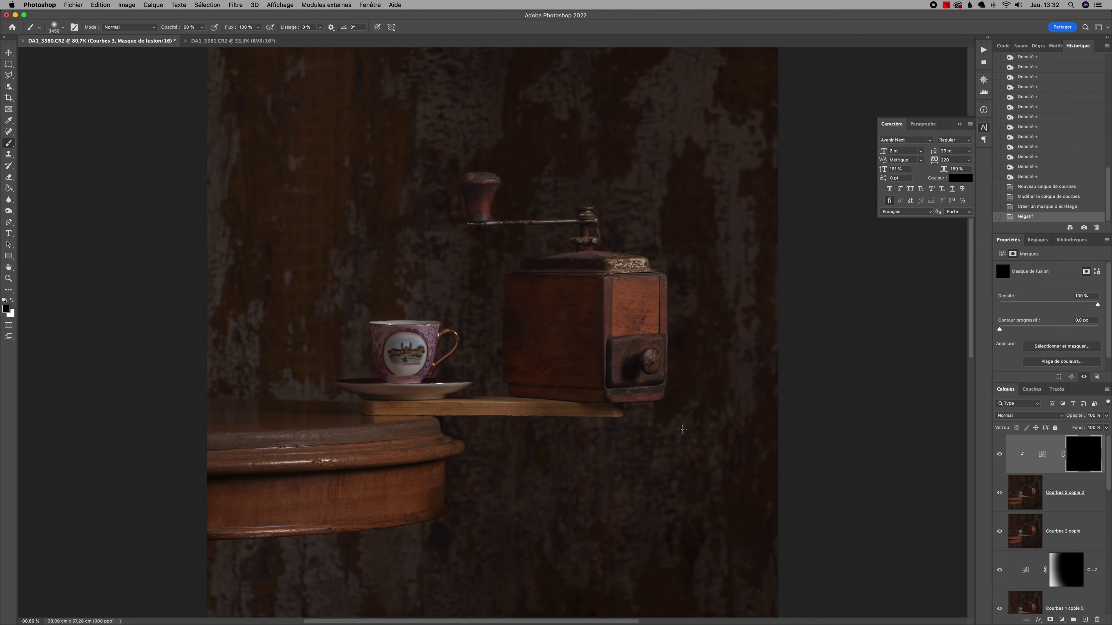
pyautogui.press('x')
pyautogui.rightClick(586, 381)
pyautogui.press('Return')
# Paint the darkening onto the grinder, checking before and after.
pyautogui.click(543, 294)
pyautogui.click(582, 305)
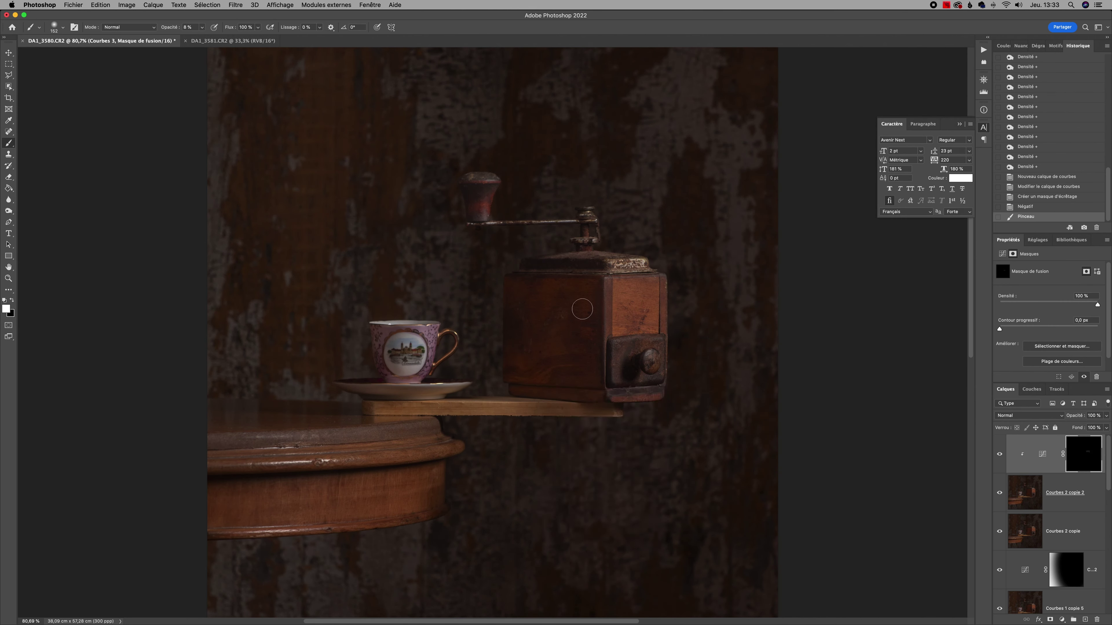
pyautogui.press('2')
pyautogui.press('3')
pyautogui.click(576, 306)
pyautogui.click(637, 264)
pyautogui.click(618, 313)
pyautogui.click(521, 291)
pyautogui.hotkey('ctrl', ',')
pyautogui.hotkey('ctrl', ',')
# Extend the darkening across the grinder and onto the cup medallion, then compare.
pyautogui.click(595, 286)
pyautogui.click(512, 296)
pyautogui.click(539, 308)
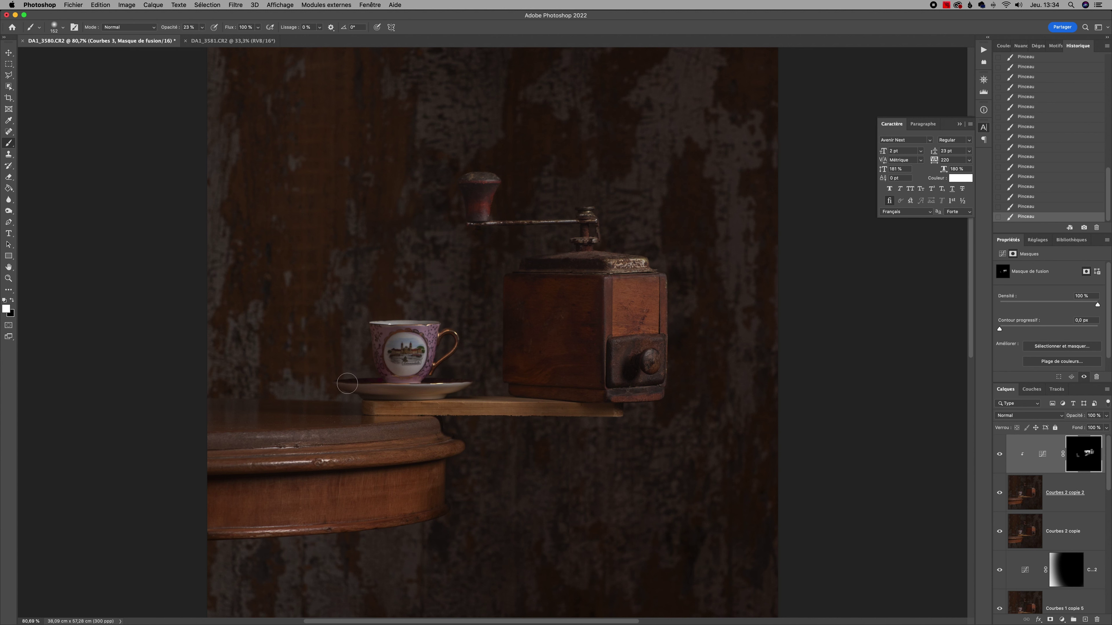
pyautogui.click(389, 353)
pyautogui.hotkey('ctrl', ',')
pyautogui.hotkey('ctrl', ',')
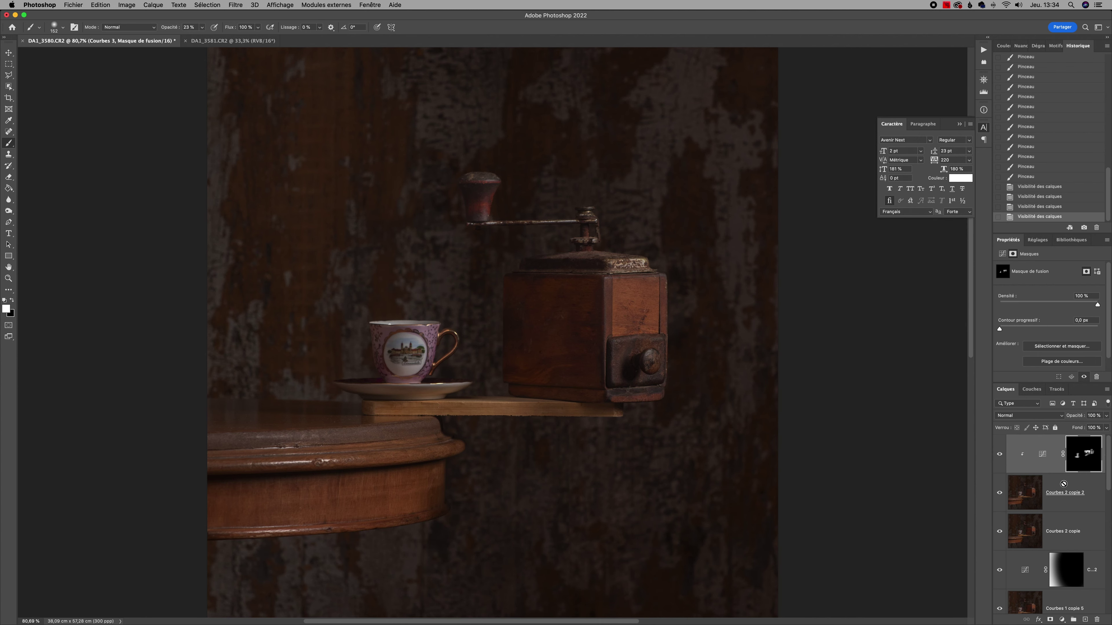
# Duplicate from Courbes 2 copie 2, merge the layers, and copy the merged result to a new layer.
pyautogui.click(1068, 486)
pyautogui.hotkey('ctrl', 'shift', 'd')
pyautogui.hotkey('ctrl', 'd')
pyautogui.hotkey('ctrl', 'j')
pyautogui.rightClick(1059, 480)
pyautogui.click(944, 504)
pyautogui.hotkey('ctrl', 'j')
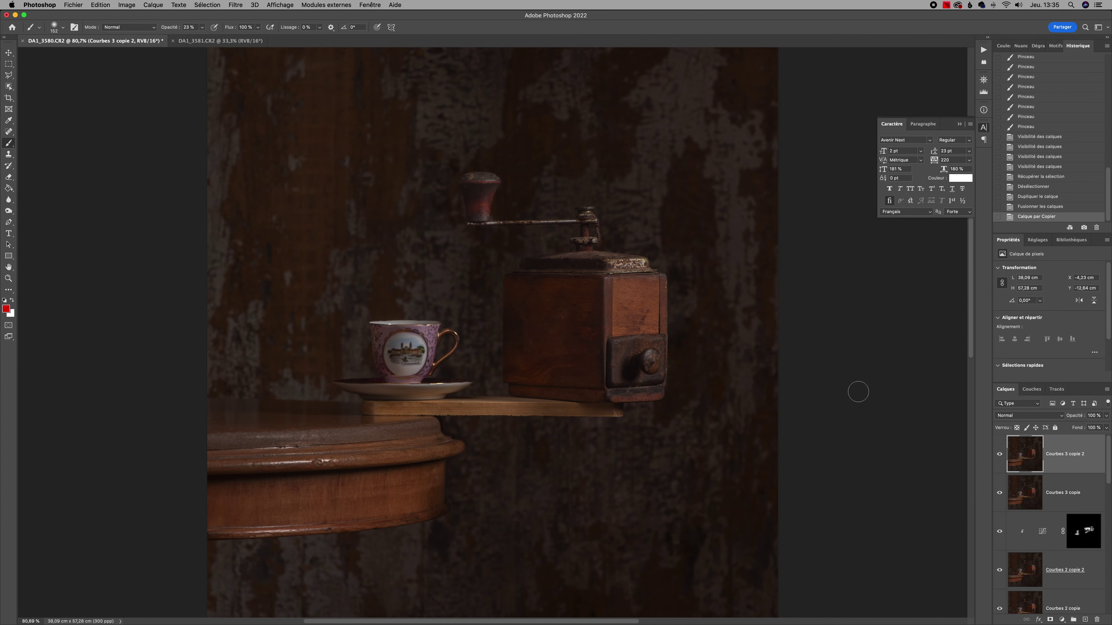
# Start a Puppet Warp and place four pins beside the cup.
pyautogui.press('l')
pyautogui.click(100, 5)
pyautogui.click(131, 197)
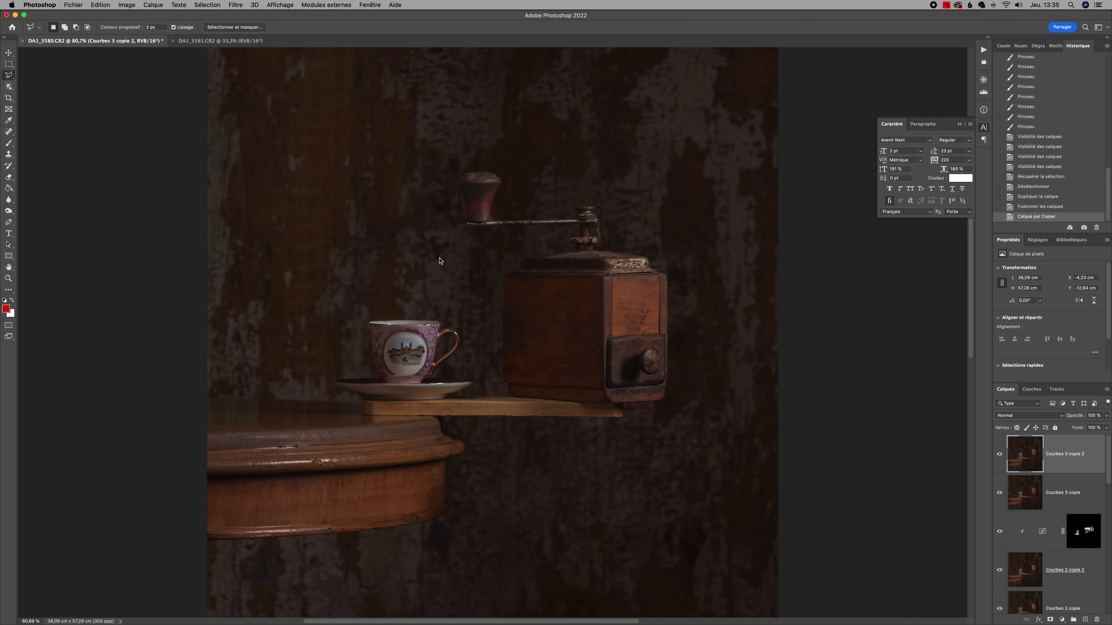
pyautogui.click(471, 402)
pyautogui.click(472, 383)
pyautogui.click(468, 302)
pyautogui.click(449, 258)
# Add more pins along the column and near the grinder drawer, then commit the warp.
pyautogui.click(435, 138)
pyautogui.click(430, 200)
pyautogui.click(474, 462)
pyautogui.click(468, 548)
pyautogui.click(471, 598)
pyautogui.click(621, 409)
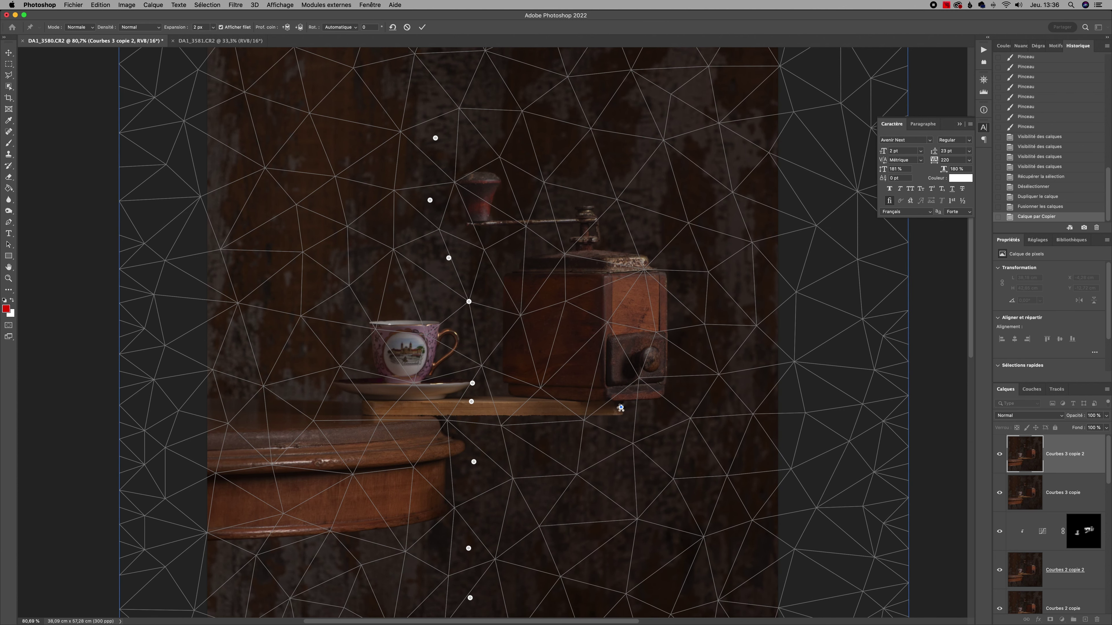
pyautogui.press('Return')
# Compare the warped layer on and off and duplicate it to Courbes 3 copie 3.
pyautogui.click(1000, 454)
pyautogui.click(1000, 454)
pyautogui.press('super+j')
pyautogui.click(1062, 619)
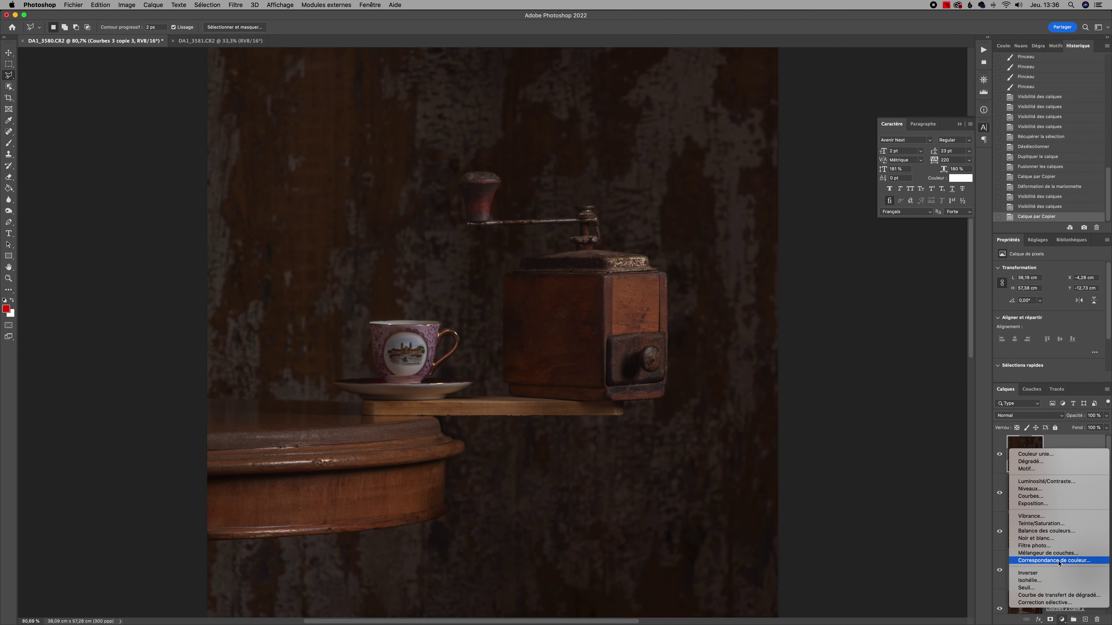
pyautogui.click(1054, 574)
# Selective Color: pull yellow from Reds, add cyan and black +10 to Yellows, yellow +10 to Magentas.
pyautogui.moveTo(1049, 298)
pyautogui.mouseDown()
pyautogui.moveTo(1025, 331)
pyautogui.moveTo(1046, 330)
pyautogui.moveTo(1057, 348)
pyautogui.mouseUp()
pyautogui.hotkey('alt', '3')
pyautogui.moveTo(1048, 297); pyautogui.dragTo(1053, 297)
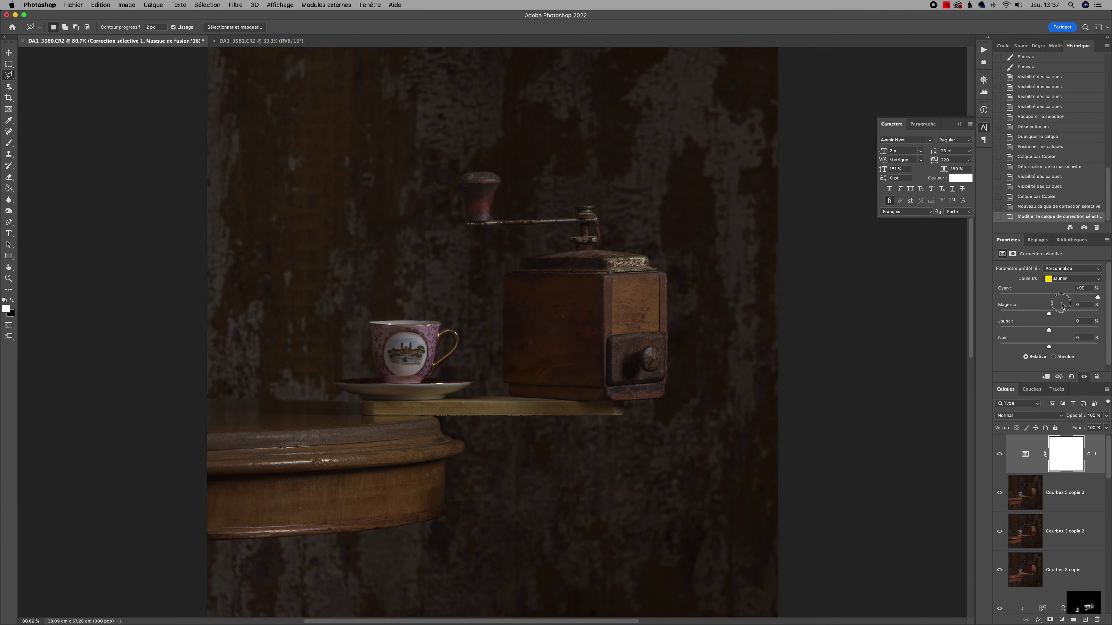
pyautogui.moveTo(1048, 346); pyautogui.dragTo(1054, 346)
pyautogui.click(1067, 280)
pyautogui.click(1064, 304)
pyautogui.moveTo(1016, 329)
pyautogui.mouseDown()
pyautogui.moveTo(1054, 329)
pyautogui.moveTo(1054, 346)
pyautogui.mouseUp()
pyautogui.click(999, 454)
# Add a Photo Filter adjustment layer and try different filters from its list.
pyautogui.click(1062, 620)
pyautogui.click(1034, 546)
pyautogui.click(1063, 269)
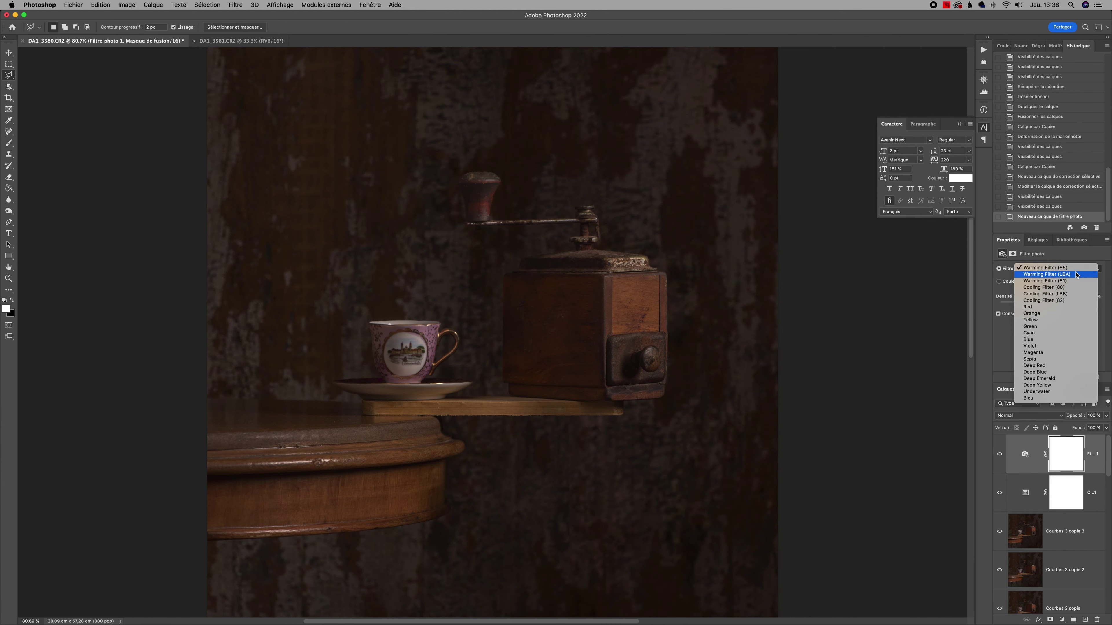
pyautogui.click(1066, 333)
pyautogui.click(1068, 268)
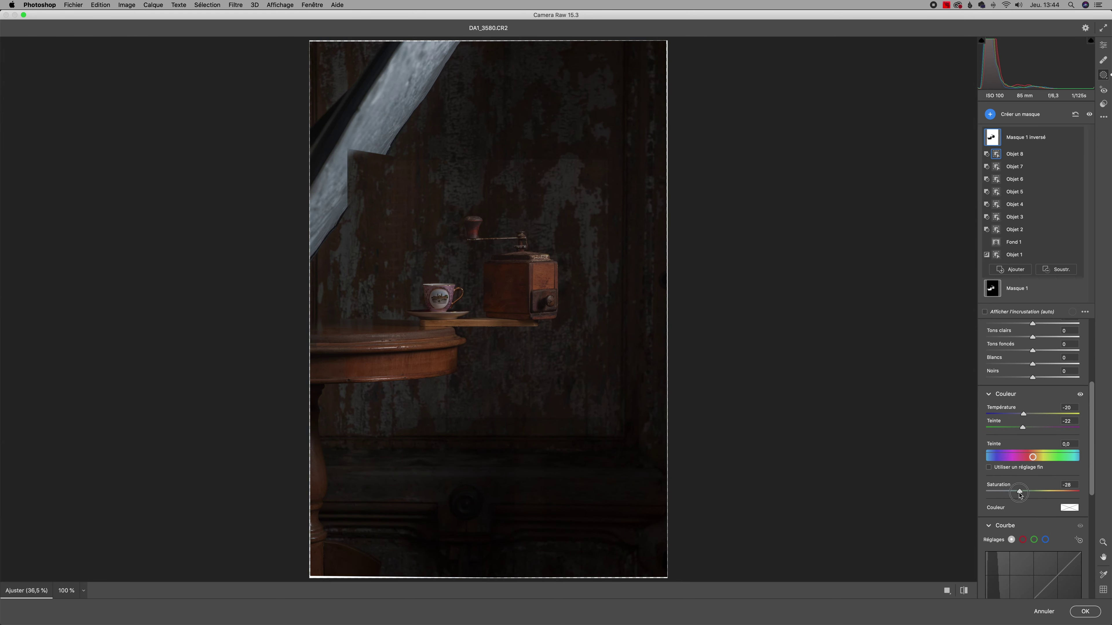
# Desaturate the inverted background mask and lower Textures to -23 and Netteté to -22.
pyautogui.click(1033, 368)
pyautogui.scroll(-10, 1033, 394)
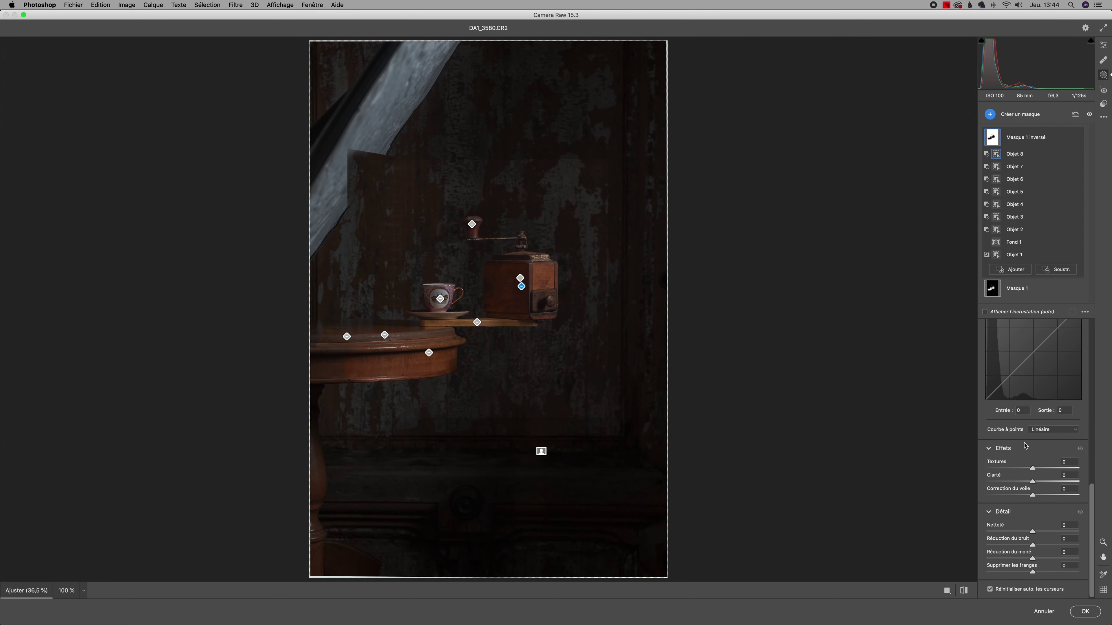
pyautogui.moveTo(1031, 469); pyautogui.dragTo(1007, 470)
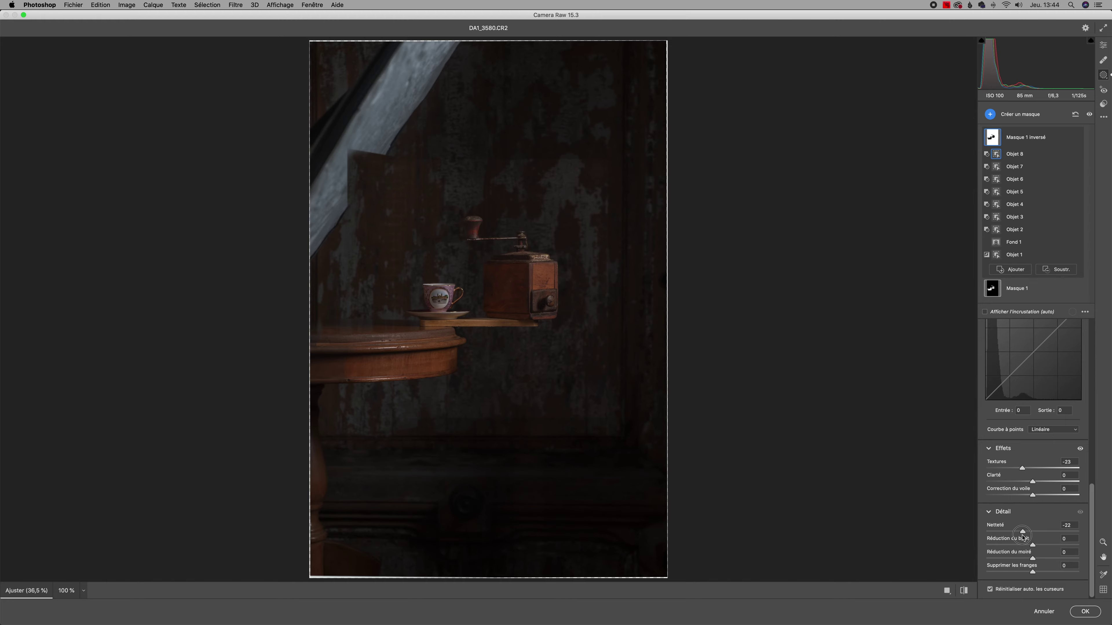
pyautogui.scroll(10, 1028, 502)
pyautogui.scroll(3, 1027, 502)
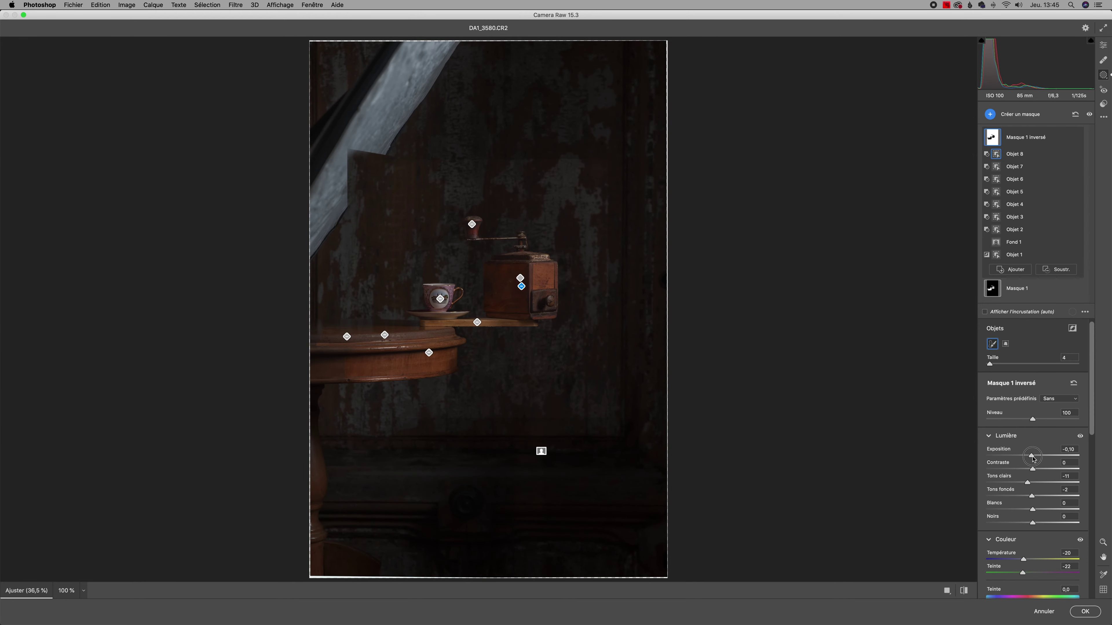
# Apply the Camera Raw edit, compare the top layer, and adjust its opacity.
pyautogui.click(1085, 612)
pyautogui.click(999, 455)
pyautogui.click(999, 455)
pyautogui.moveTo(1075, 415)
pyautogui.mouseDown()
pyautogui.moveTo(979, 419)
pyautogui.moveTo(1002, 417)
pyautogui.mouseUp()
# Create a new layer filled with 50% grey and set it to Lumière tamisée blending.
pyautogui.click(1085, 619)
pyautogui.click(235, 5)
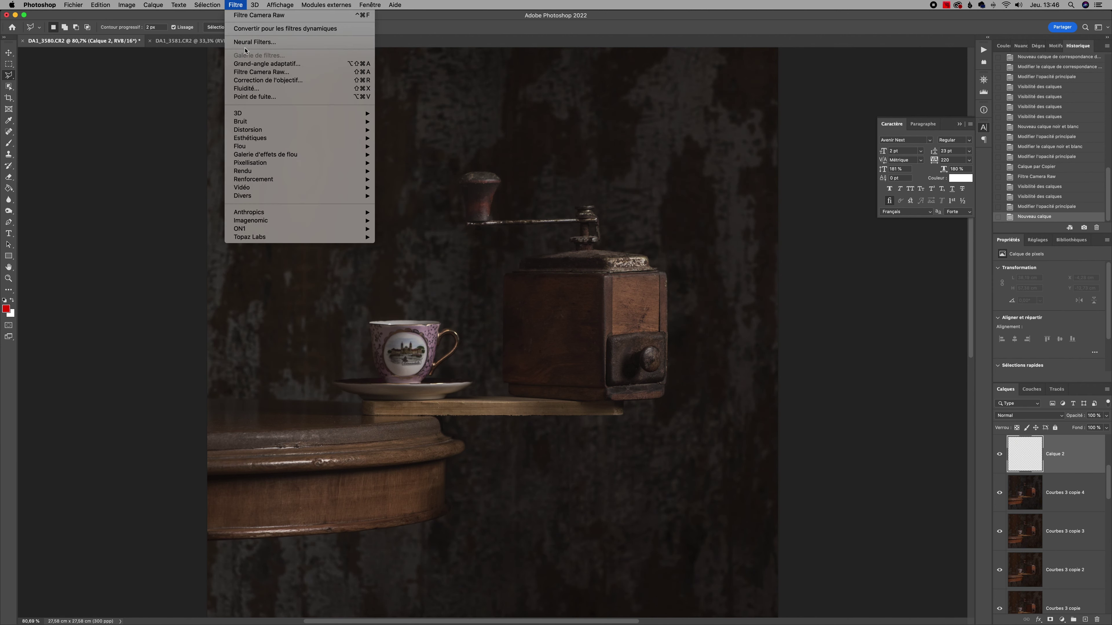
pyautogui.click(411, 121)
pyautogui.click(620, 201)
pyautogui.hotkey('shift', 'F5')
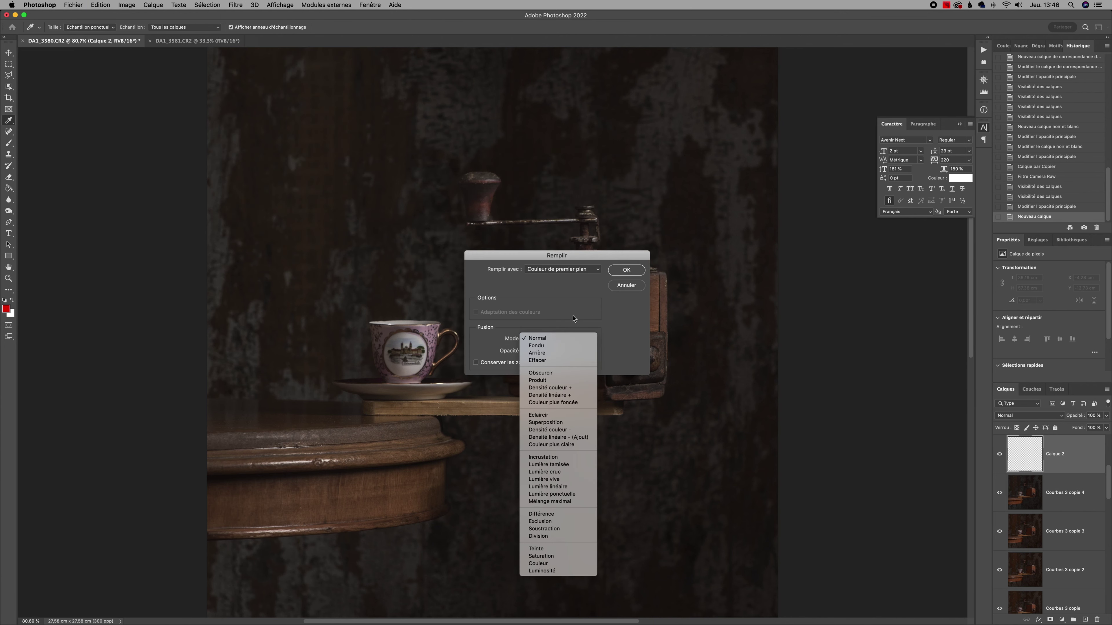
pyautogui.click(630, 271)
pyautogui.click(1028, 416)
pyautogui.click(1029, 516)
# Add Gaussian monochromatic noise to the grey layer.
pyautogui.click(235, 5)
pyautogui.click(411, 130)
pyautogui.click(496, 314)
pyautogui.click(491, 329)
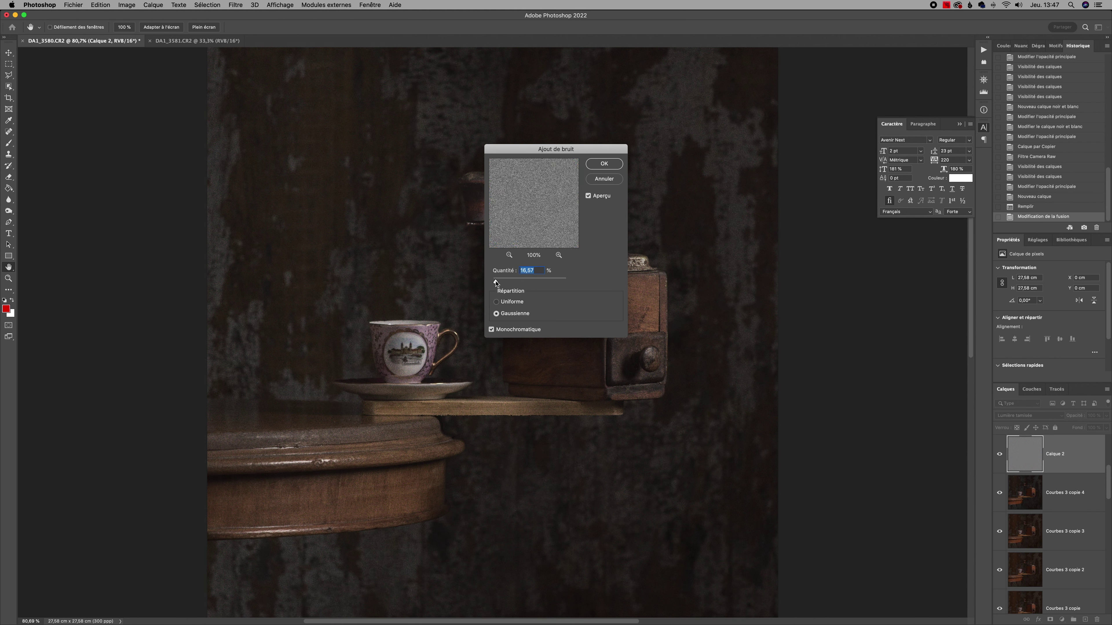
pyautogui.click(604, 163)
# Convert the grain layer to a smart object, blur it 1.3 px, and lower its opacity.
pyautogui.rightClick(1056, 467)
pyautogui.click(1056, 460)
pyautogui.press('l')
pyautogui.hotkey('ctrl', 'alt', 'f')
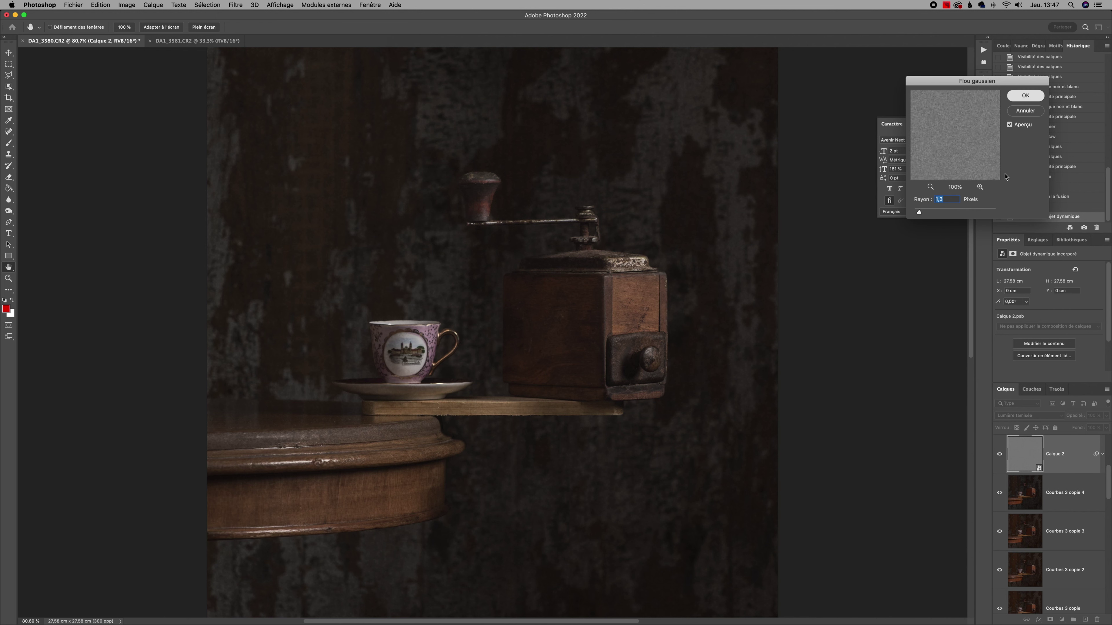
pyautogui.click(1026, 96)
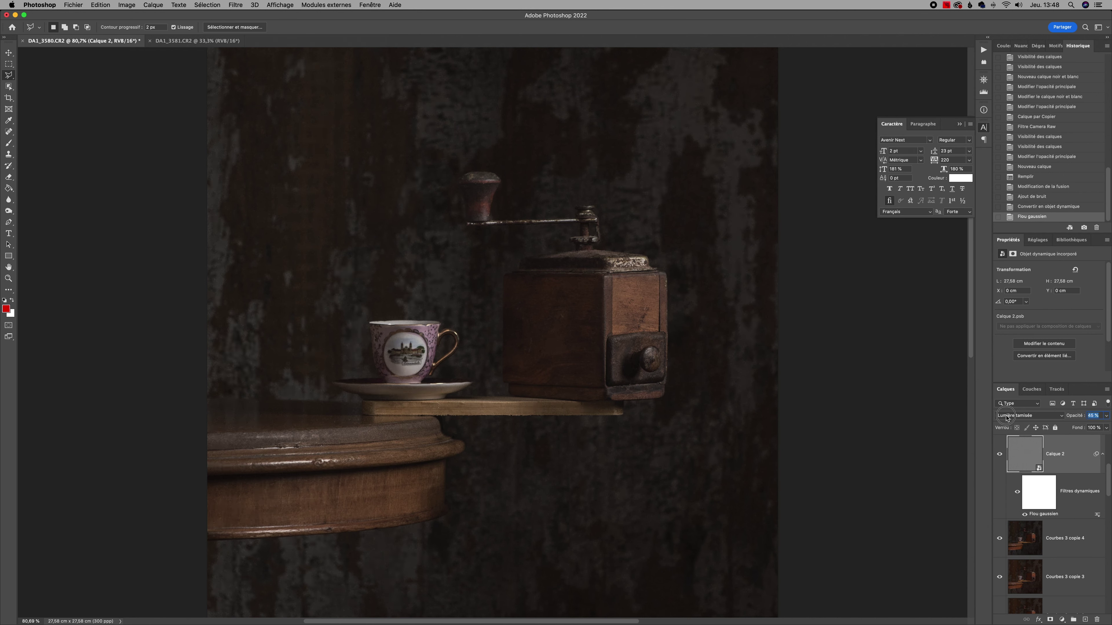
pyautogui.click(1062, 619)
# Add an Exposure adjustment layer at -5,55 and set up a soft brush on its mask.
pyautogui.click(1033, 508)
pyautogui.click(1018, 290)
pyautogui.hotkey('ctrl', '-')
pyautogui.hotkey('ctrl', '-')
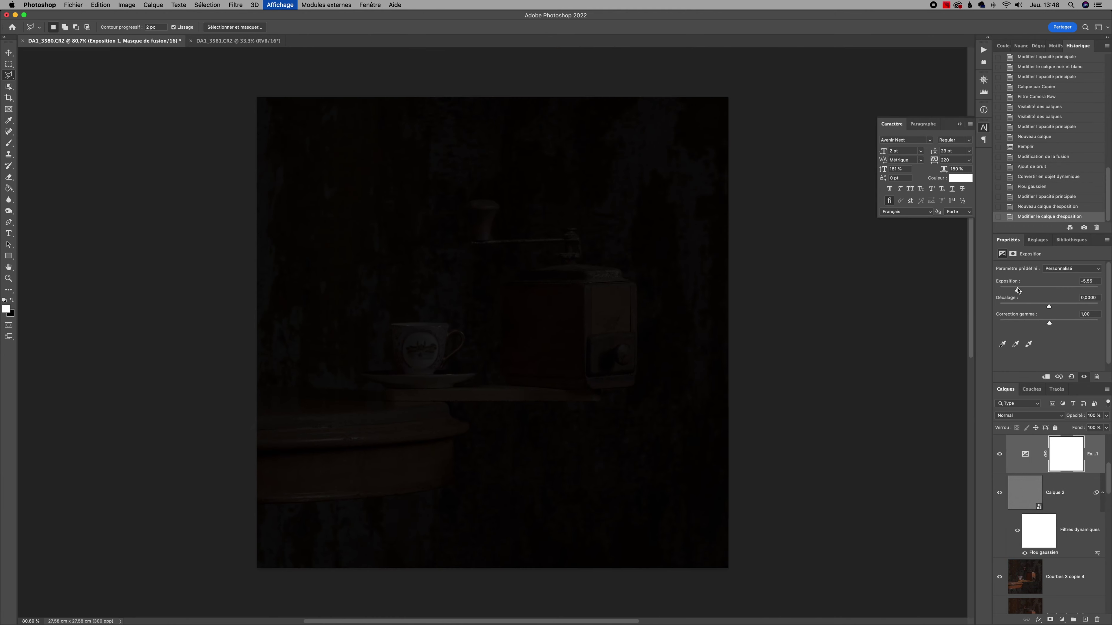
pyautogui.press('b')
pyautogui.rightClick(473, 302)
pyautogui.click(200, 27)
# Paint black at 40% brush opacity over the centre and lower edges to reveal them.
pyautogui.press('x')
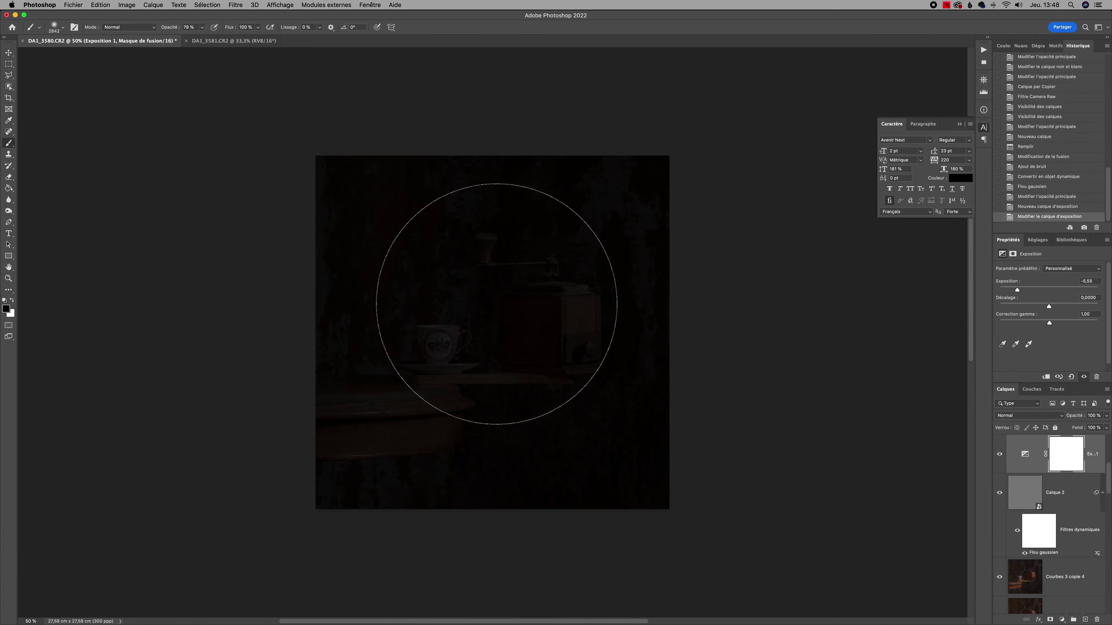
pyautogui.click(487, 312)
pyautogui.click(473, 327)
pyautogui.write('40')
pyautogui.press('Return')
pyautogui.moveTo(587, 253)
pyautogui.mouseDown()
pyautogui.moveTo(444, 212)
pyautogui.moveTo(238, 392)
pyautogui.mouseUp()
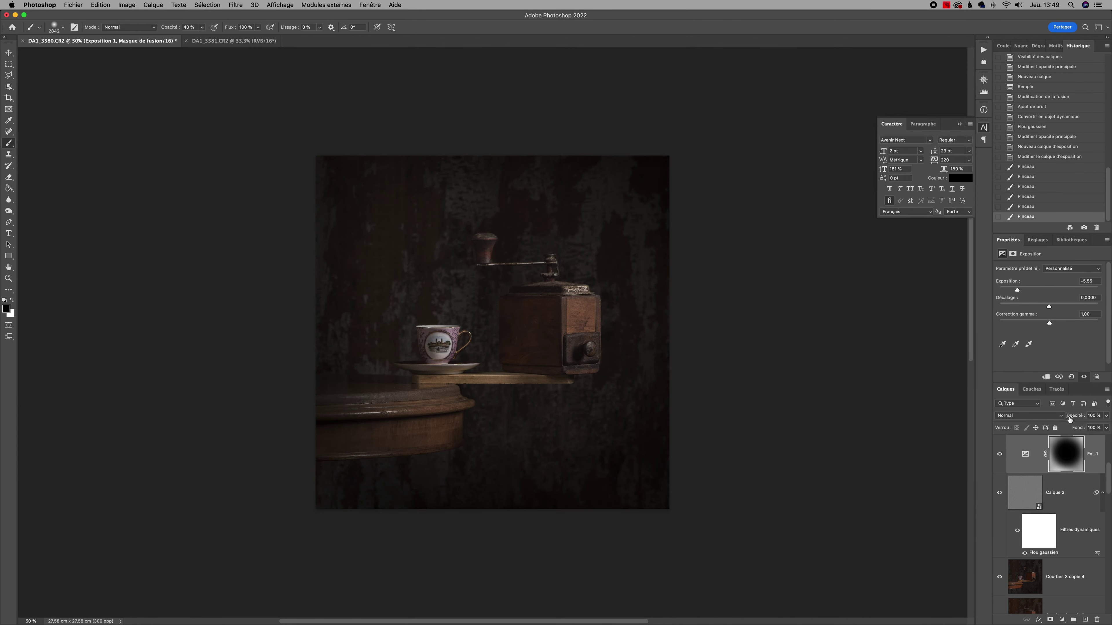
pyautogui.moveTo(332, 438); pyautogui.dragTo(542, 482)
# Lower the vignette layer's opacity and lift the vignette off the grinder with a smaller brush.
pyautogui.moveTo(989, 416); pyautogui.dragTo(1026, 418)
pyautogui.click(504, 374)
pyautogui.rightClick(510, 374)
pyautogui.moveTo(438, 372)
pyautogui.mouseDown()
pyautogui.moveTo(595, 279)
pyautogui.moveTo(518, 374)
pyautogui.mouseUp()
# Duplicate the image layer into a new copy, Courbes 3 copie 5.
pyautogui.scroll(3, 518, 373)
pyautogui.click(983, 127)
pyautogui.click(1025, 577)
pyautogui.hotkey('ctrl', 'j')
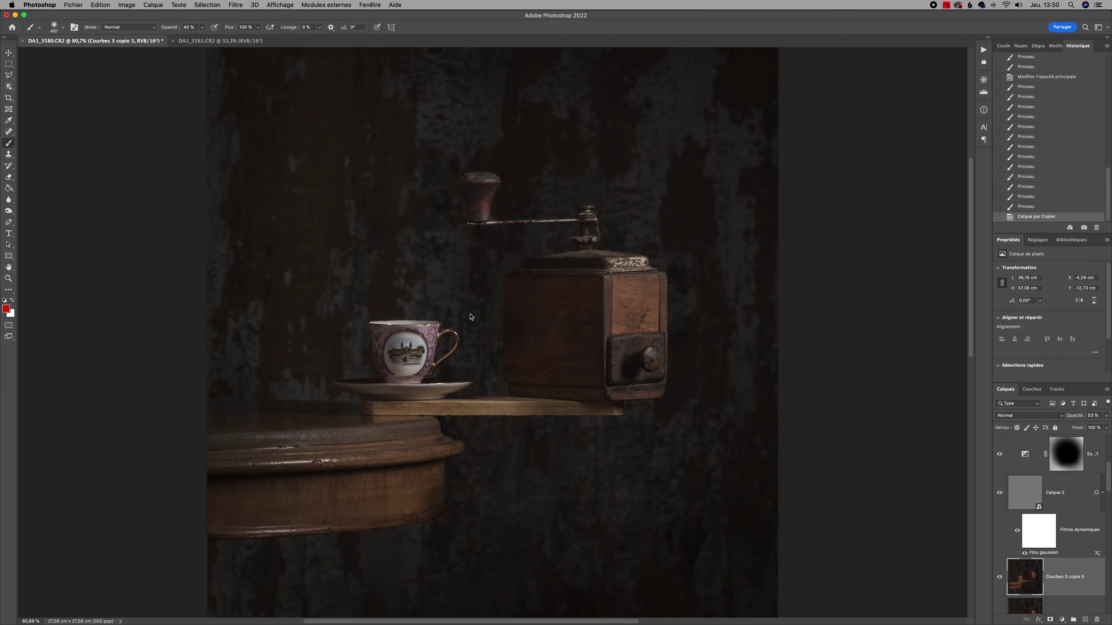
# Object-mask the shelf in Camera Raw: Tons clairs -44, Tons foncés -42, Température +8.
pyautogui.hotkey('ctrl', 'shift', 'a')
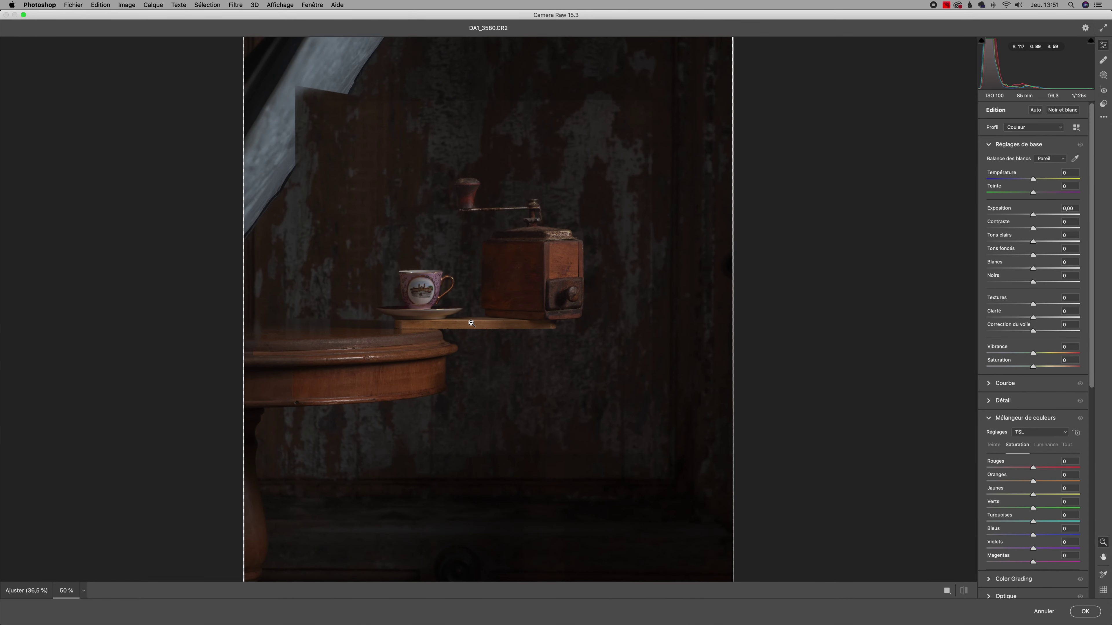
pyautogui.scroll(5, 472, 324)
pyautogui.hotkey('shift', 'w')
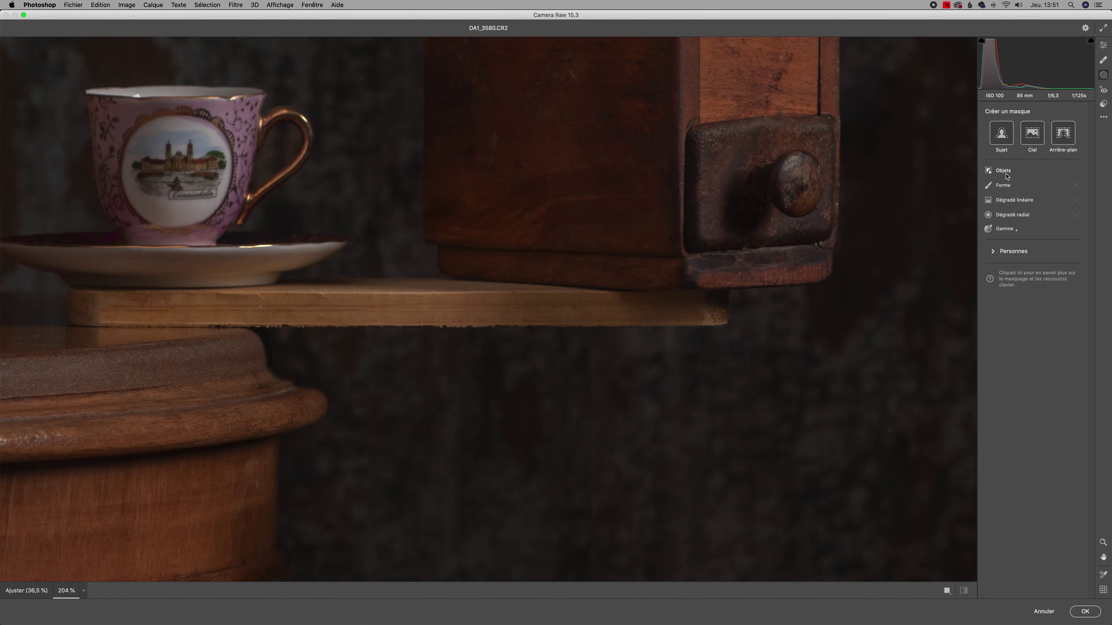
pyautogui.moveTo(79, 309); pyautogui.dragTo(724, 311)
pyautogui.moveTo(1033, 440); pyautogui.dragTo(1036, 440)
pyautogui.moveTo(1033, 363)
pyautogui.mouseDown()
pyautogui.moveTo(1012, 363)
pyautogui.moveTo(1012, 376)
pyautogui.mouseUp()
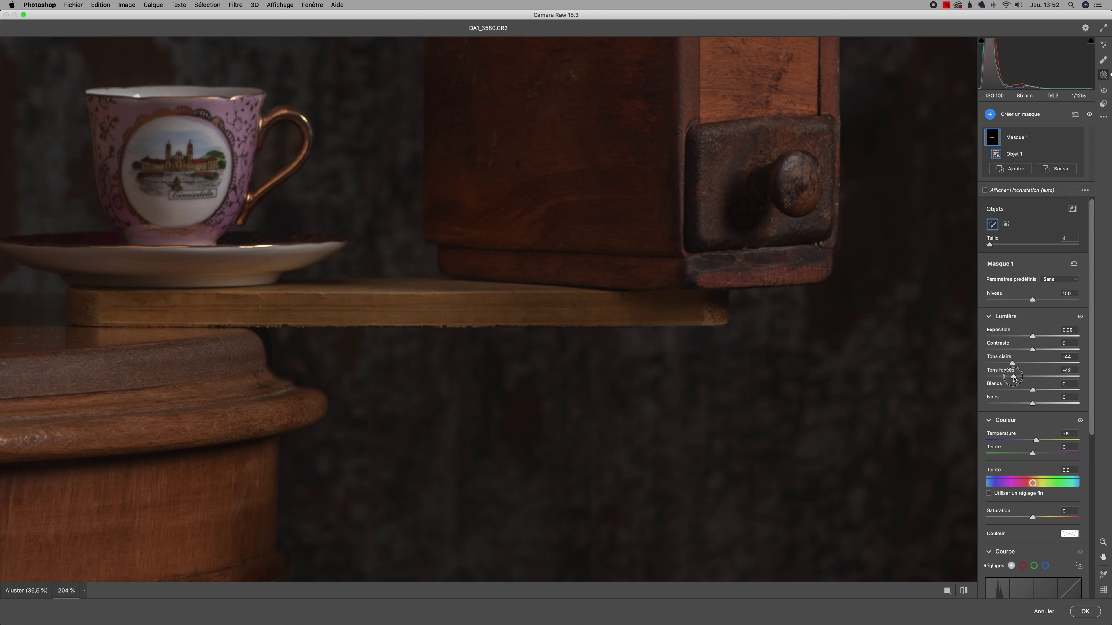
pyautogui.click(1087, 612)
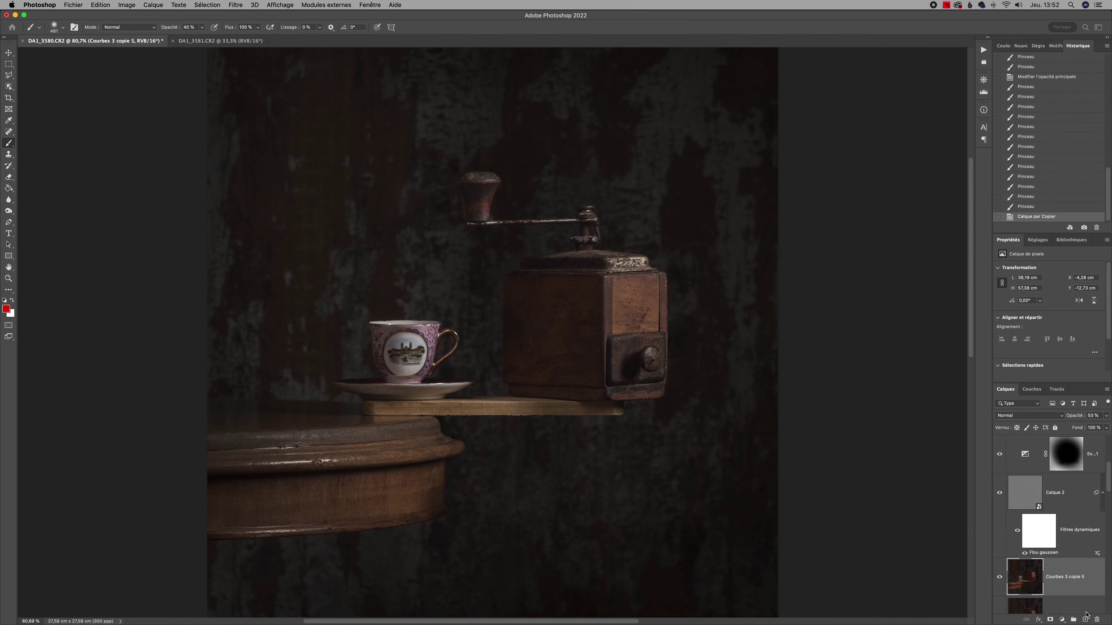
# Hide layers to compare the finished still life against the original.
pyautogui.scroll(-5, 1051, 525)
pyautogui.click(1000, 555)
pyautogui.click(999, 595)
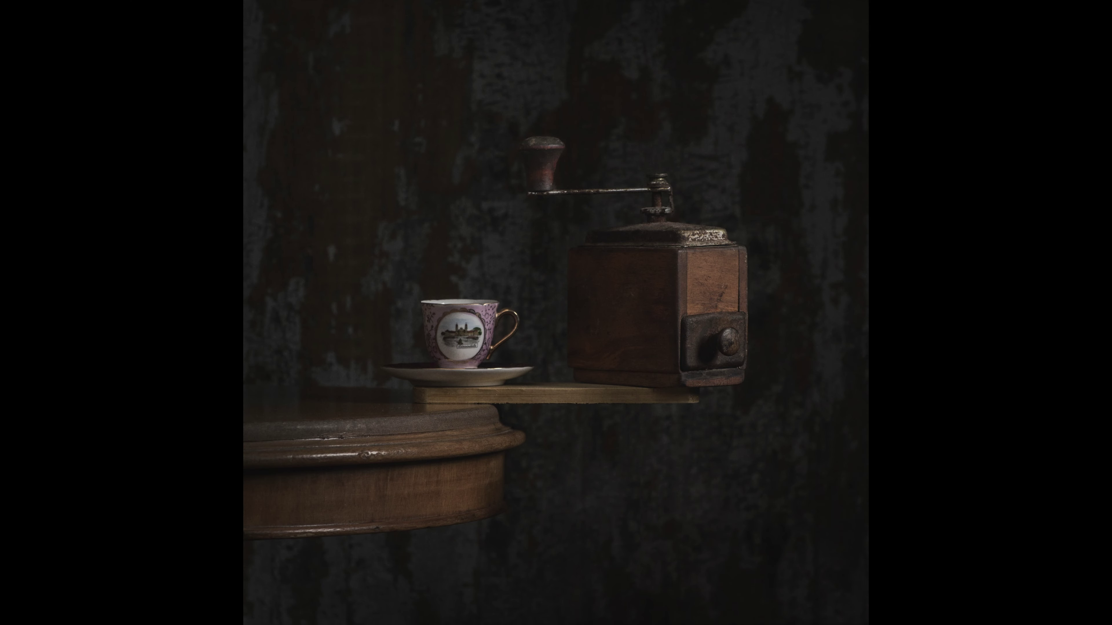